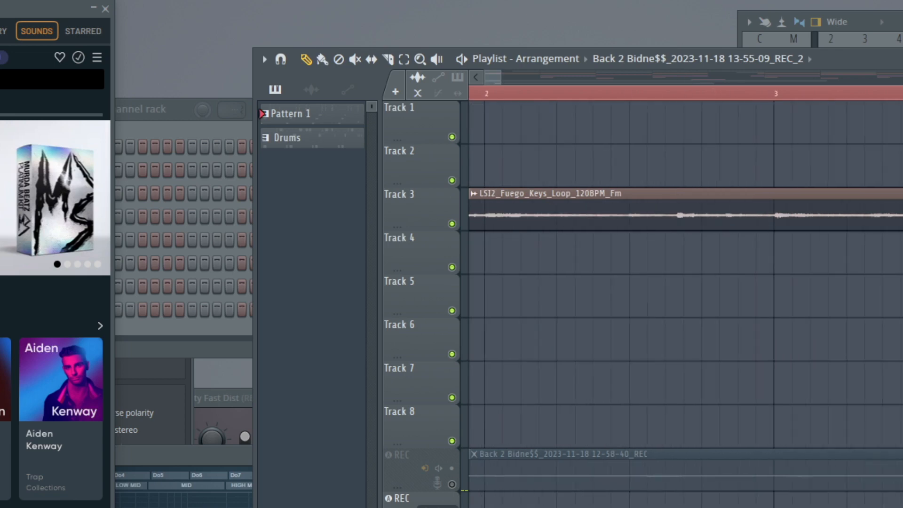
# Step: Stop playback, bring the Channel rack into clear view and set its channel filter to All
pyautogui.press('space')
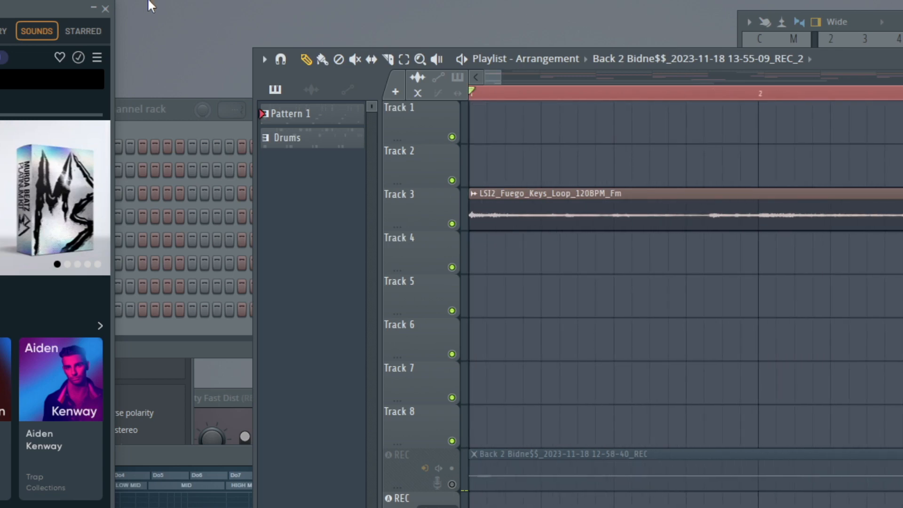
pyautogui.press('F6')
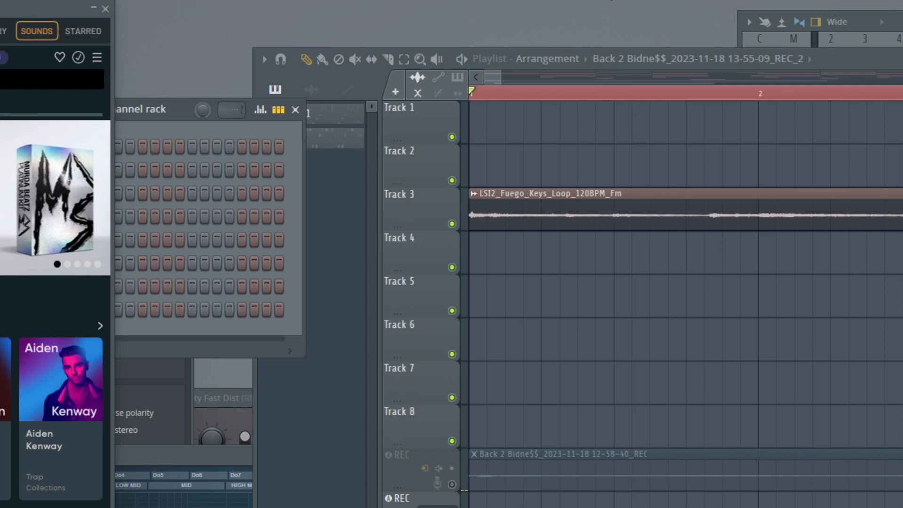
pyautogui.press('F7')
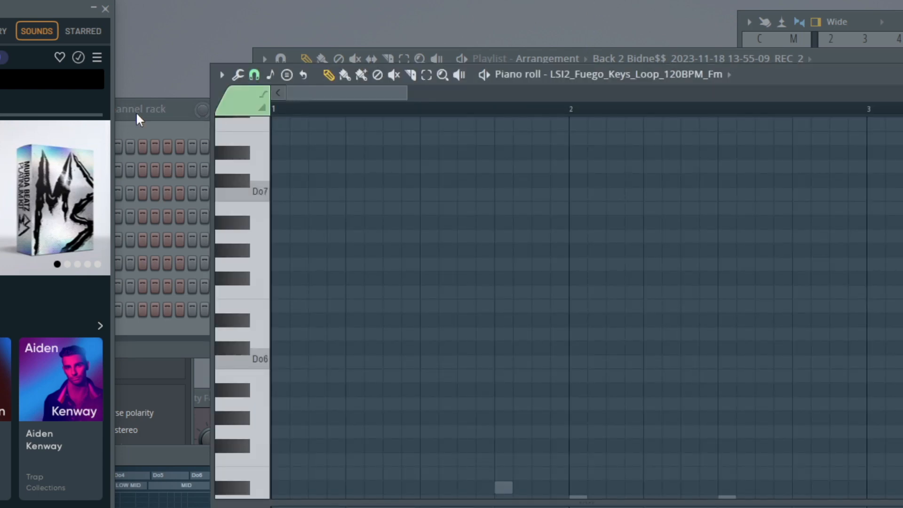
pyautogui.moveTo(137, 111); pyautogui.dragTo(380, 34)
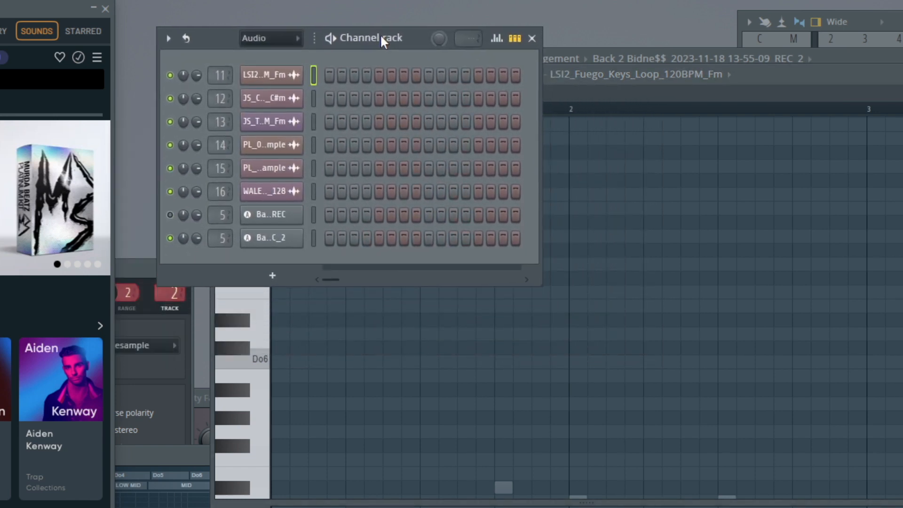
pyautogui.click(295, 40)
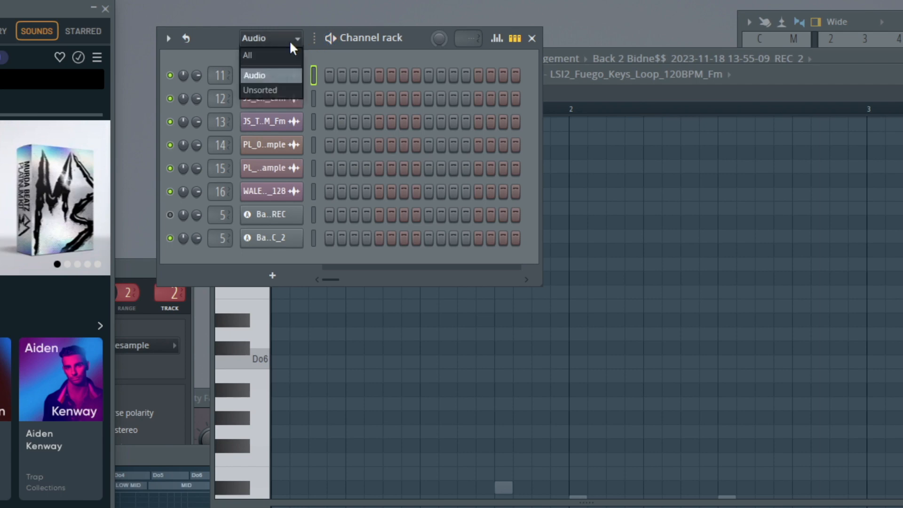
pyautogui.click(284, 55)
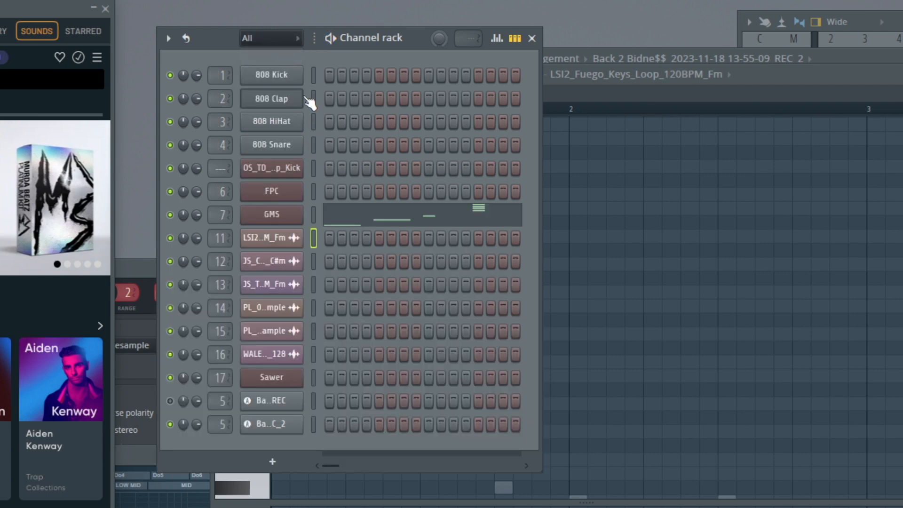
# Step: Open the FPC drum machine and audition its Kick Drum, Snare 1, Snare 2 and Closed Hat pads
pyautogui.click(277, 192)
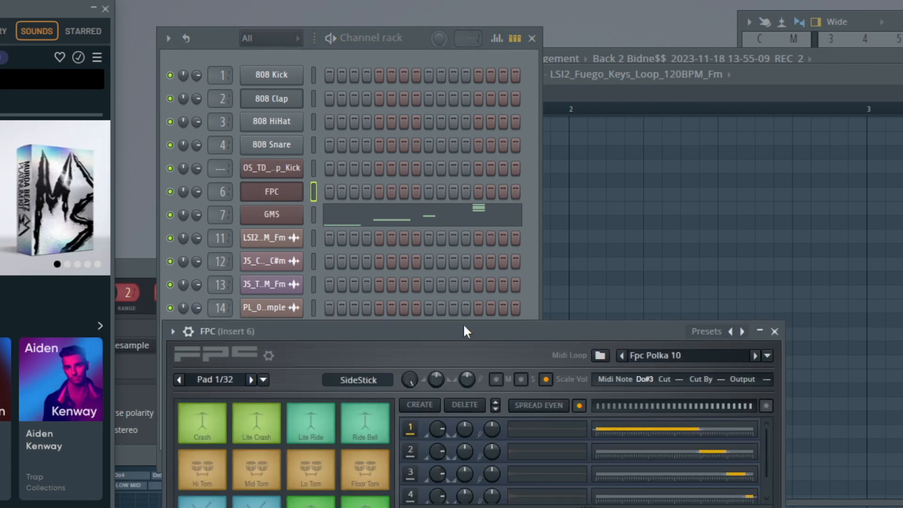
pyautogui.moveTo(463, 335); pyautogui.dragTo(641, 174)
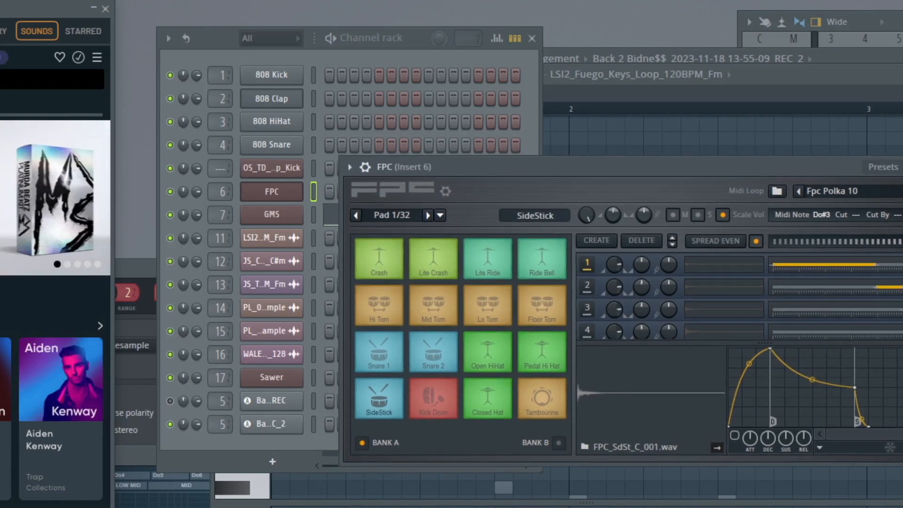
pyautogui.click(424, 399)
pyautogui.click(435, 356)
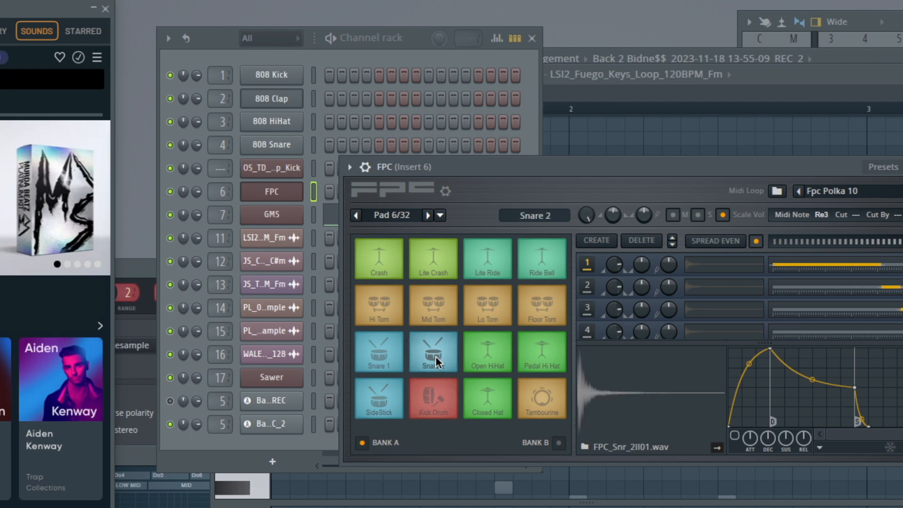
pyautogui.click(432, 394)
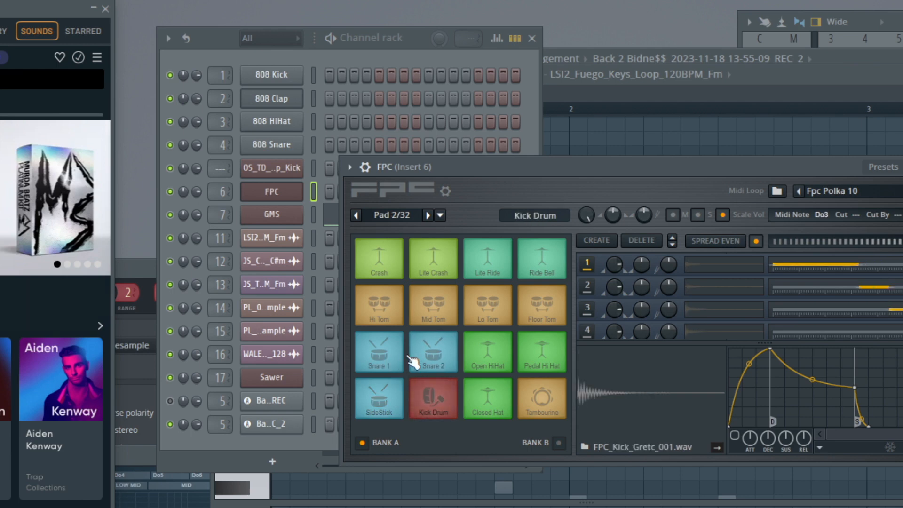
pyautogui.click(385, 357)
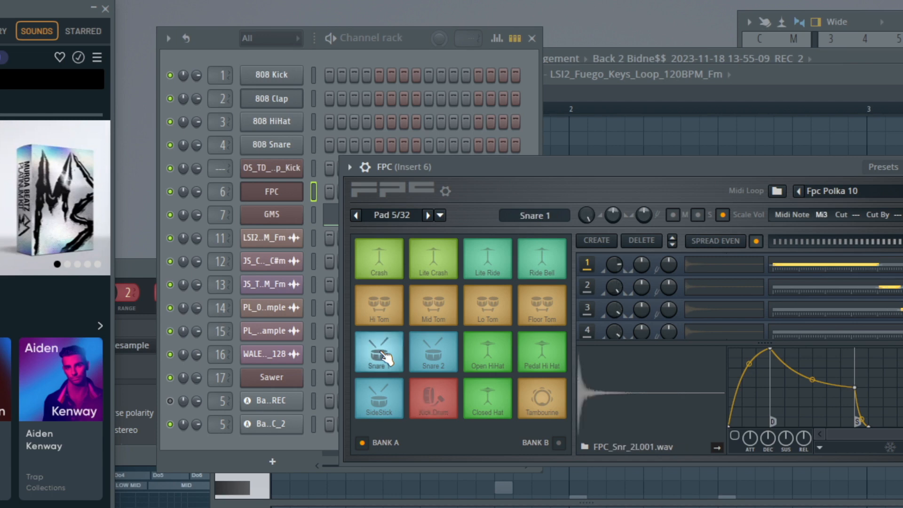
pyautogui.click(494, 391)
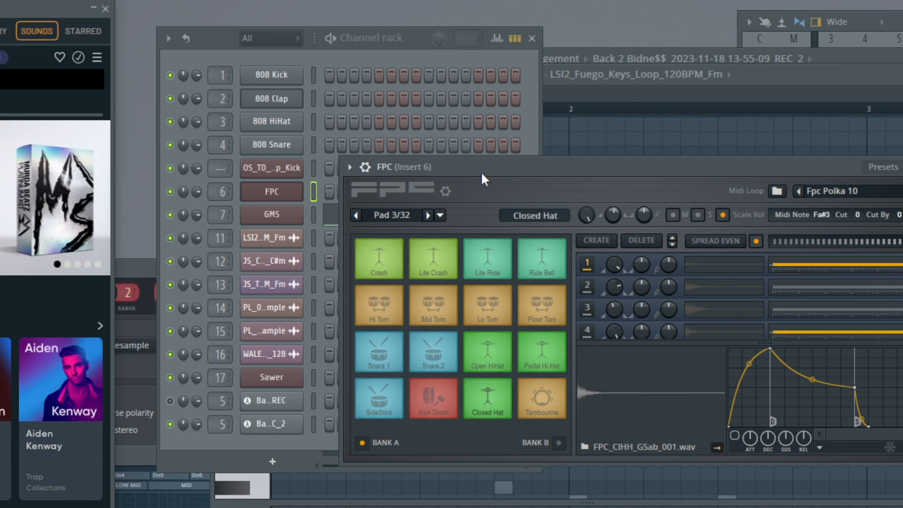
# Step: Listen to the Drums pattern from the Channel rack, stop playback and return to Pattern 1
pyautogui.click(407, 35)
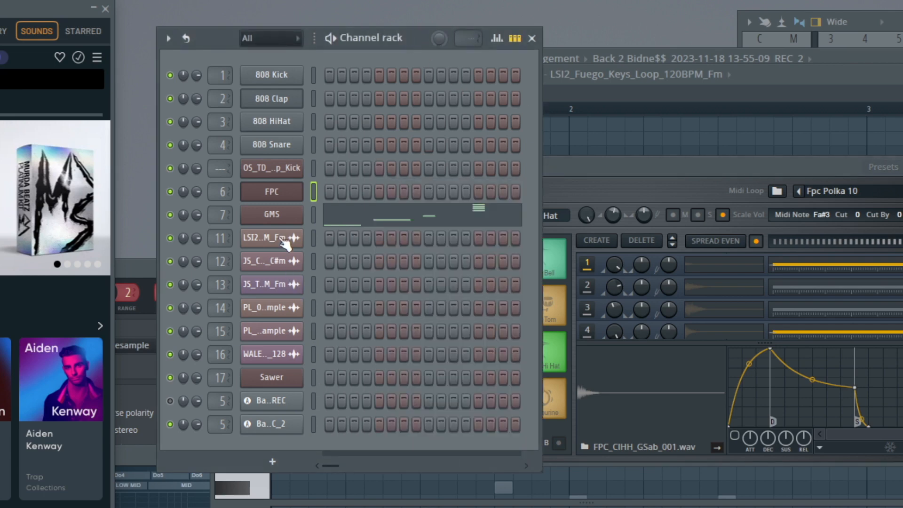
pyautogui.scroll(-1, 530, 1)
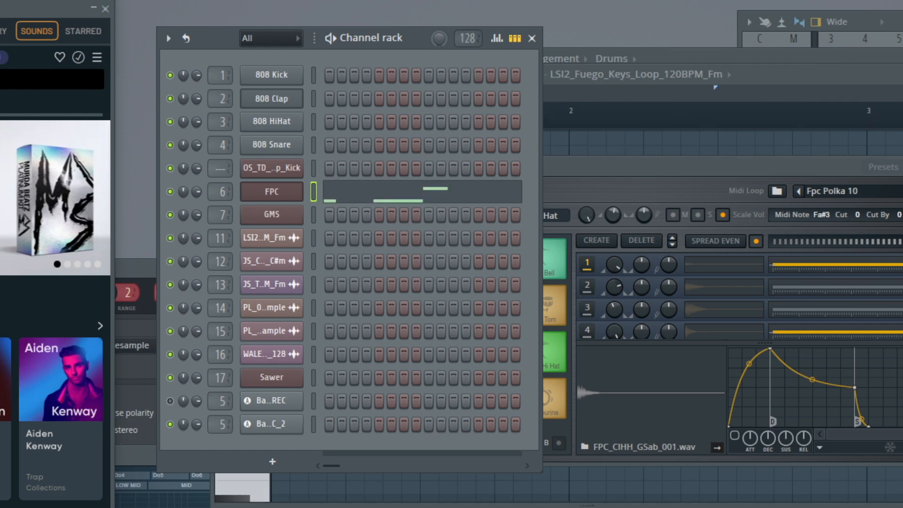
pyautogui.press('space')
pyautogui.press('KP_Add')
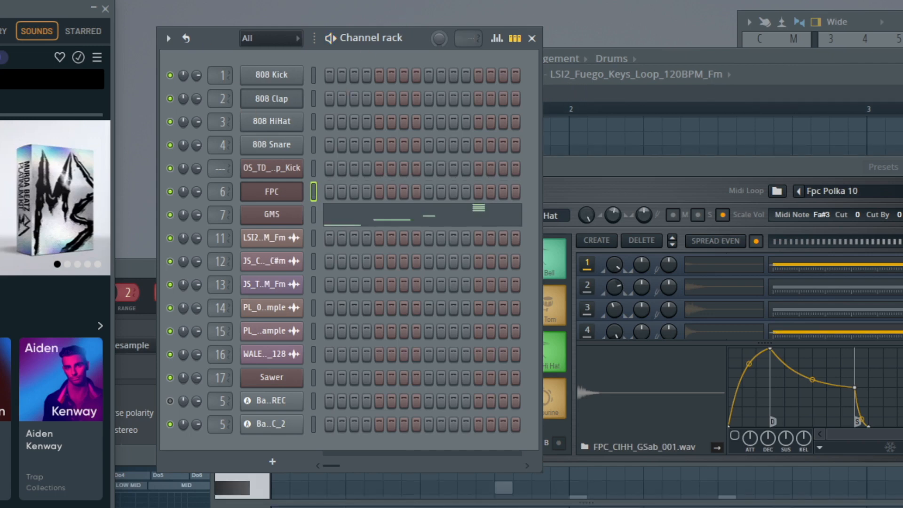
# Step: Open the GMS synthesizer, listen to its part in Pattern 1 and move its window clear of the channel list
pyautogui.click(272, 214)
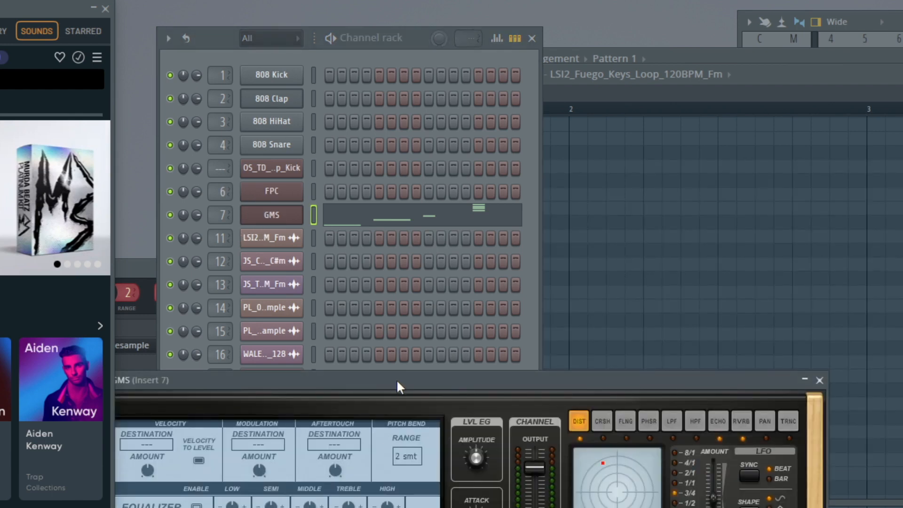
pyautogui.moveTo(396, 379); pyautogui.dragTo(534, 298)
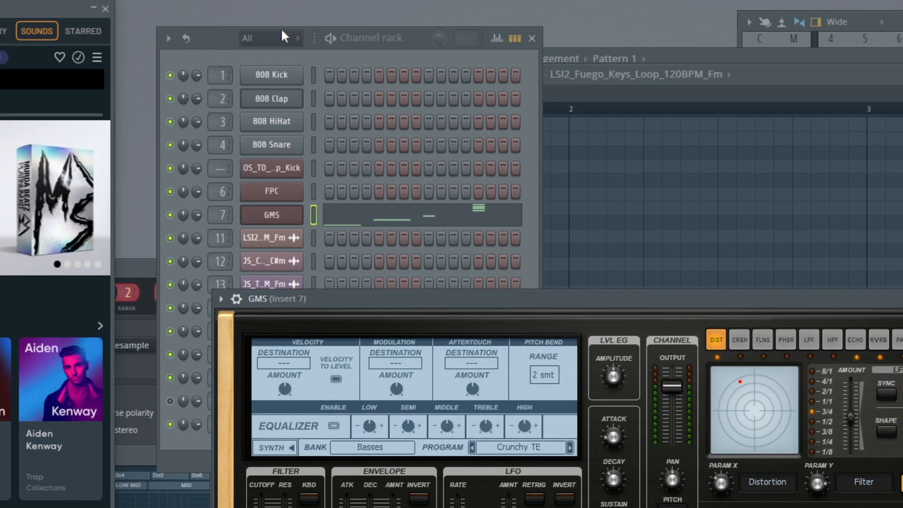
pyautogui.press('space')
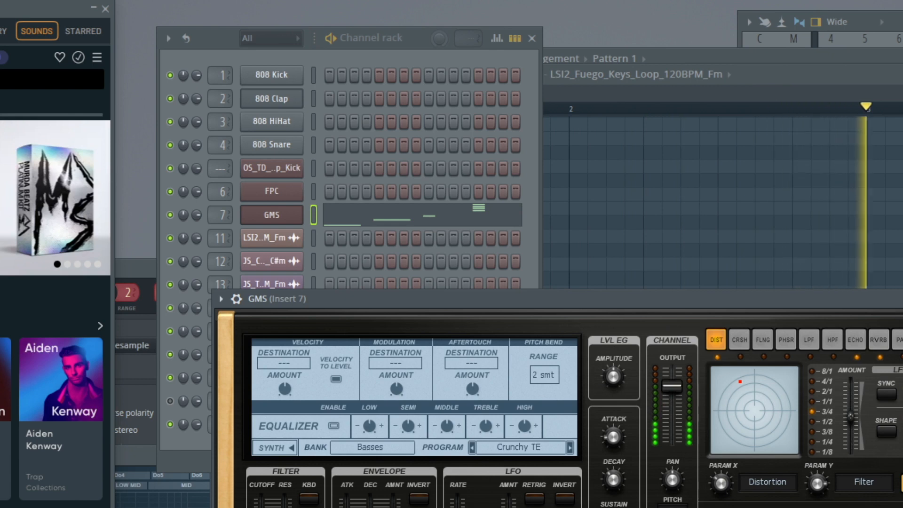
pyautogui.press('space')
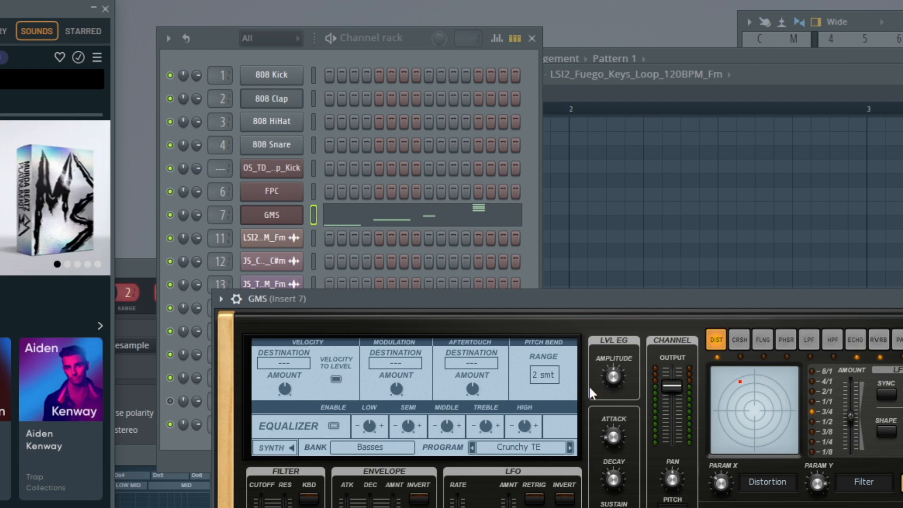
pyautogui.moveTo(577, 296); pyautogui.dragTo(571, 416)
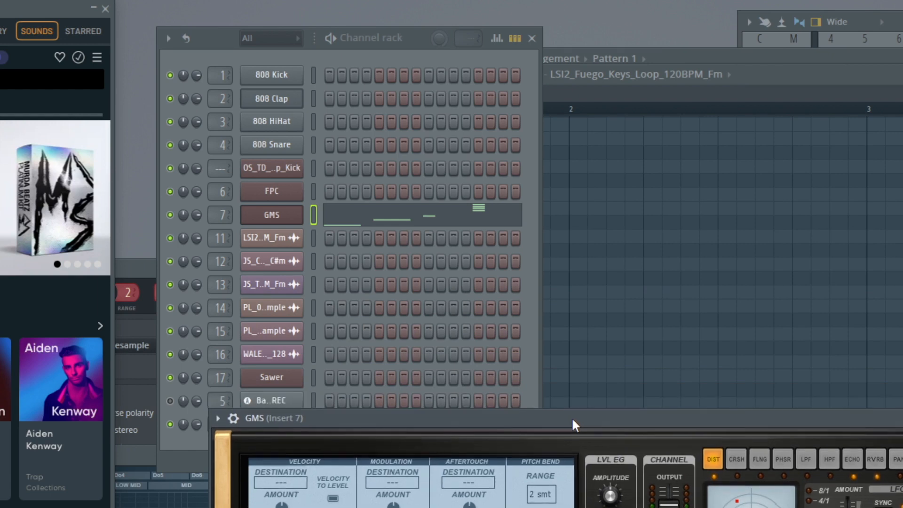
# Step: Examine the LSI2_Fuego_Keys_Loop_120BPM_Fm audio clip's channel settings, then close them
pyautogui.click(272, 237)
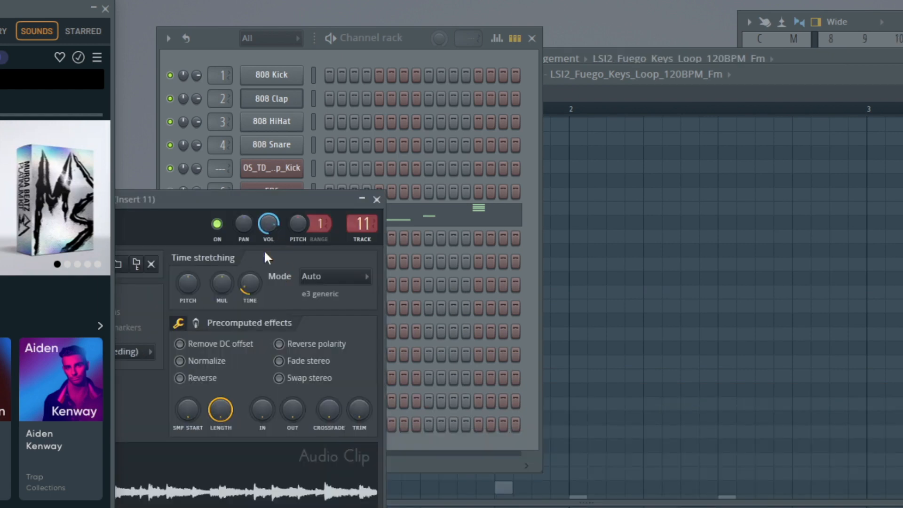
pyautogui.moveTo(262, 206); pyautogui.dragTo(589, 69)
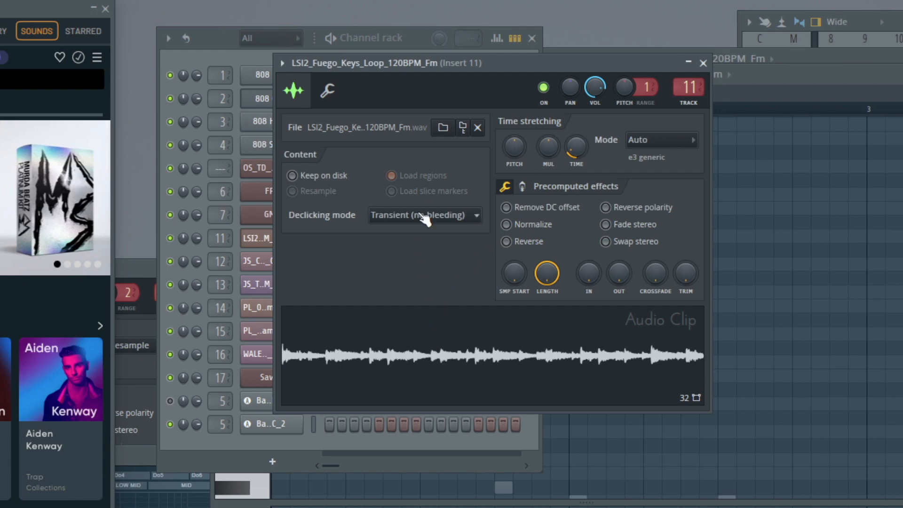
pyautogui.click(703, 63)
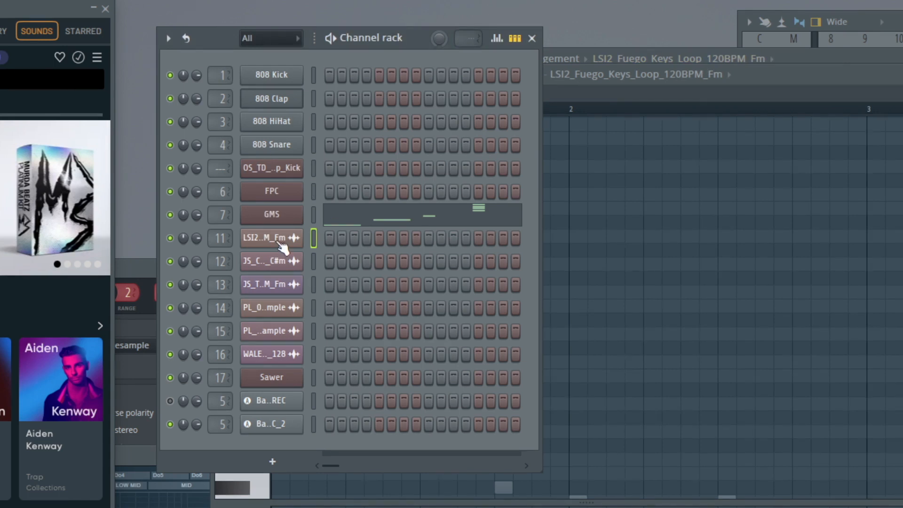
# Step: Examine the channel settings of the JS_Cream_Drum_Loop_142BPM_C#m and JS_Torch_Drum_Loop_142BPM_Fm audio clips
pyautogui.click(282, 261)
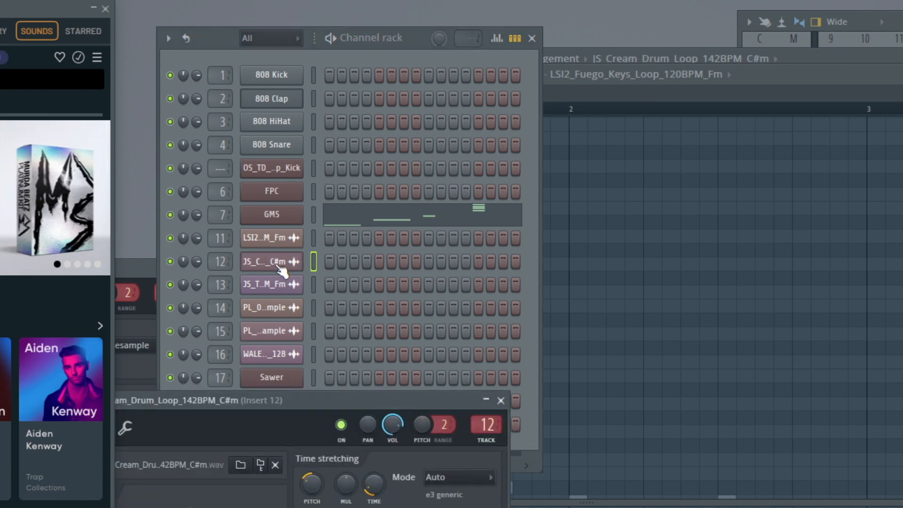
pyautogui.moveTo(362, 395); pyautogui.dragTo(721, 143)
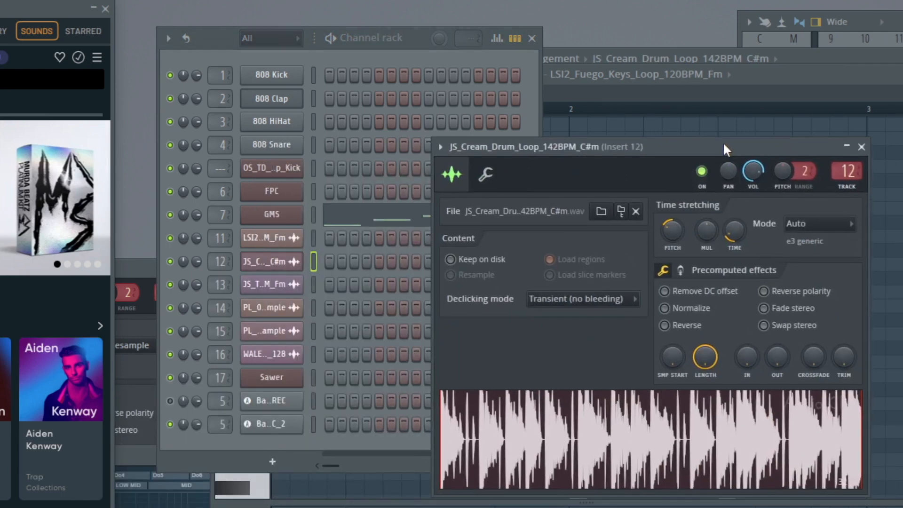
pyautogui.click(292, 286)
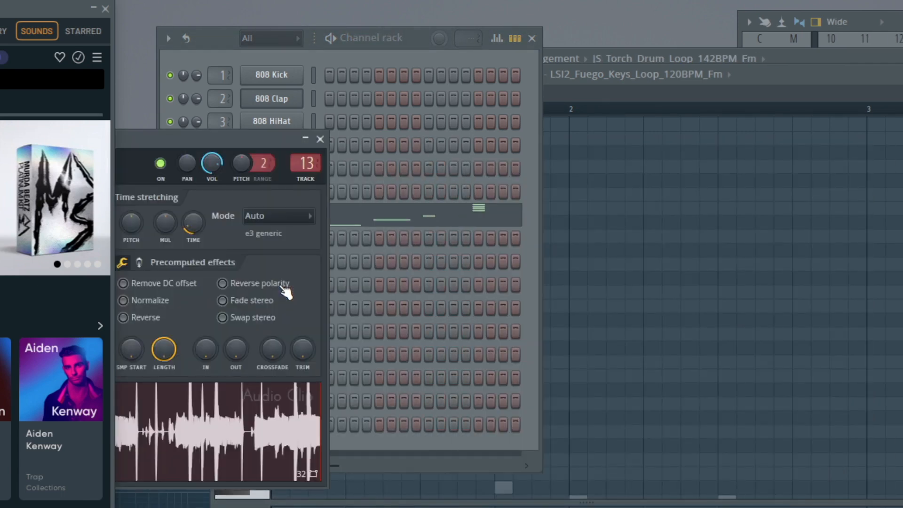
pyautogui.moveTo(256, 134); pyautogui.dragTo(683, 101)
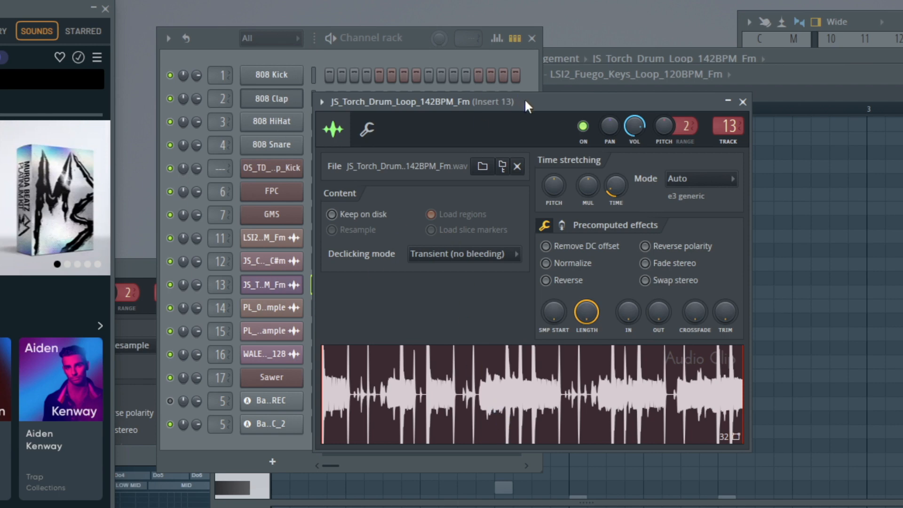
pyautogui.moveTo(565, 103); pyautogui.dragTo(876, 224)
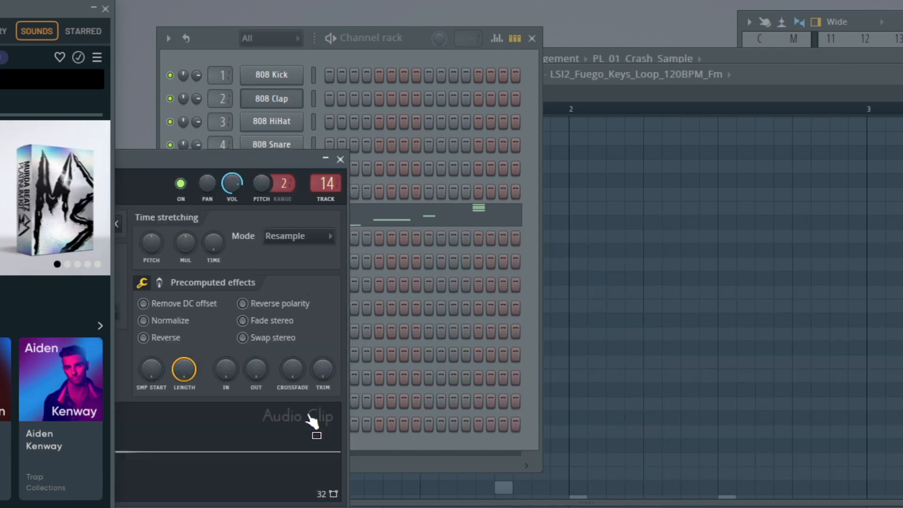
# Step: Examine the channel settings of the PL_01_Crash_Sample, PL_CL_05_Ra Pa Pam_Crash_Sample and WALEDM_Reverse_Crash02_128 audio clips
pyautogui.moveTo(154, 155); pyautogui.dragTo(785, 260)
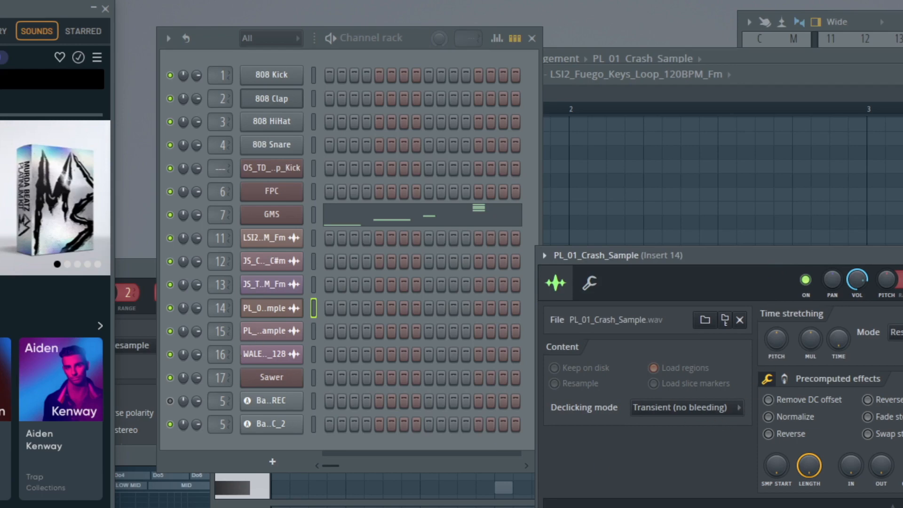
pyautogui.click(278, 335)
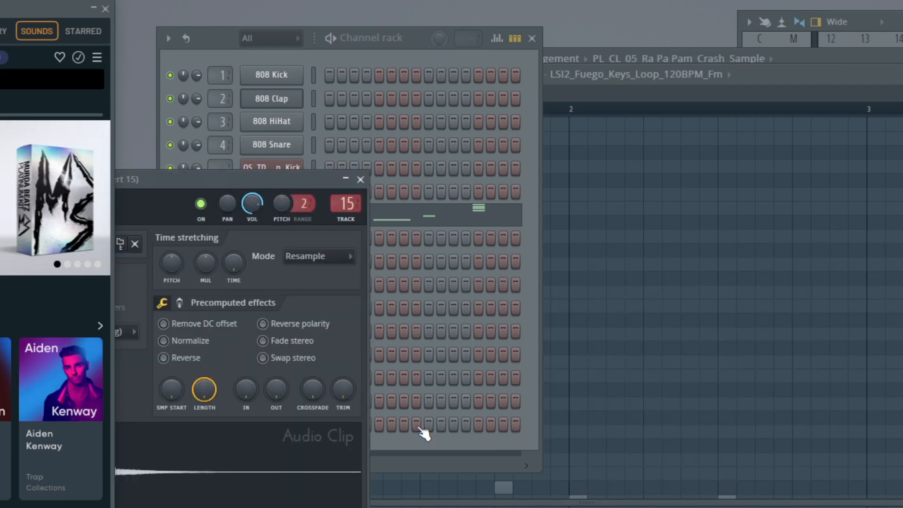
pyautogui.moveTo(269, 183); pyautogui.dragTo(778, 298)
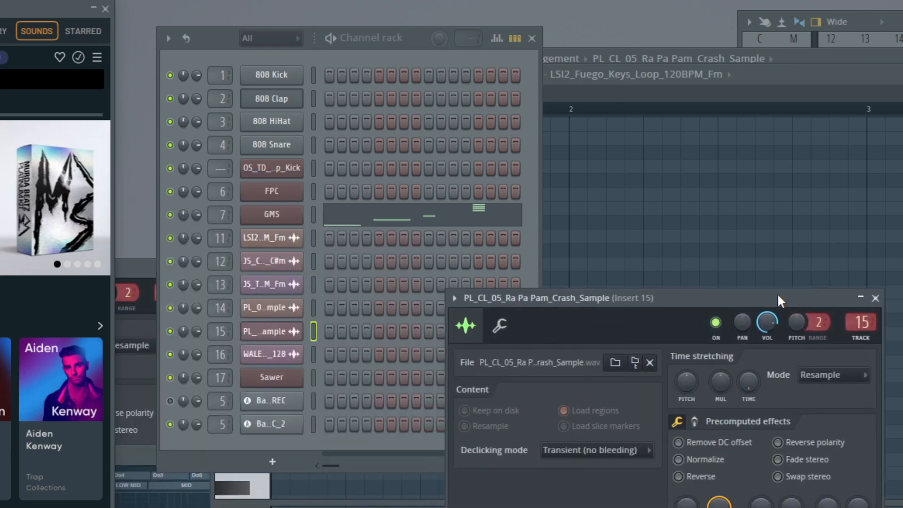
pyautogui.click(295, 355)
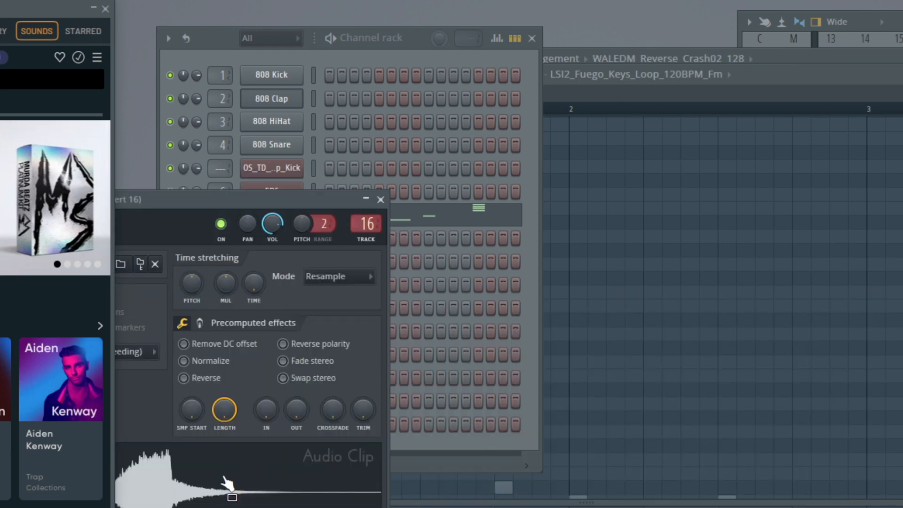
pyautogui.moveTo(236, 196); pyautogui.dragTo(654, 231)
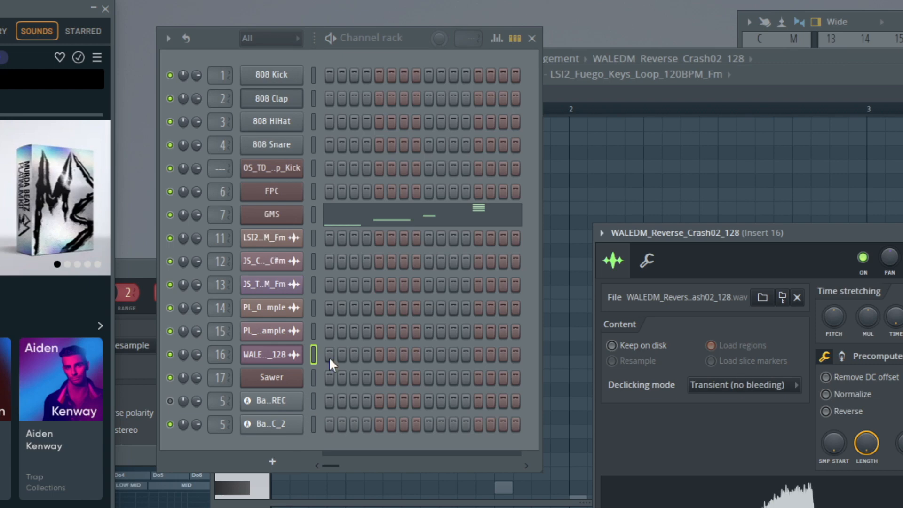
# Step: Open the Sawer synthesizer and position its window clear of the channel list
pyautogui.click(285, 378)
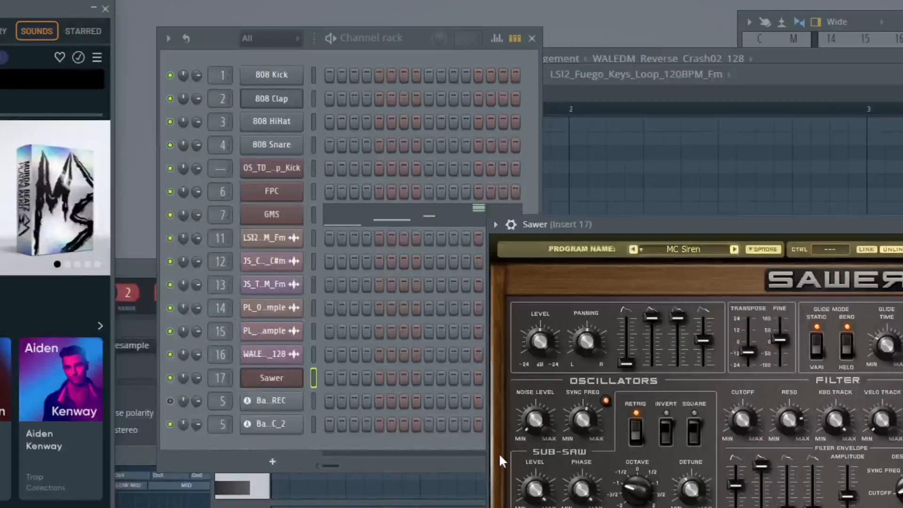
pyautogui.moveTo(555, 224); pyautogui.dragTo(476, 357)
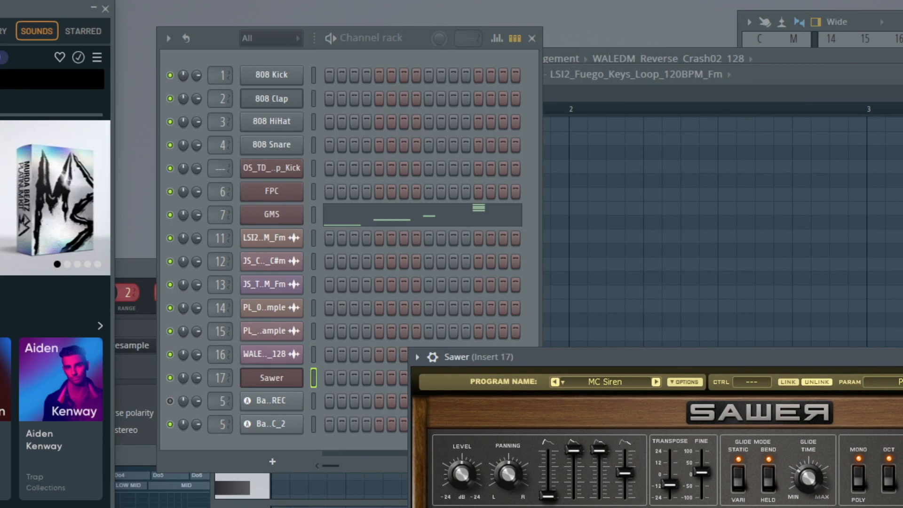
# Step: Flip through the neighbouring patterns and back to Pattern 1, and move the Sawer window farther from the channel list
pyautogui.press('KP_Subtract')
pyautogui.press('KP_Add')
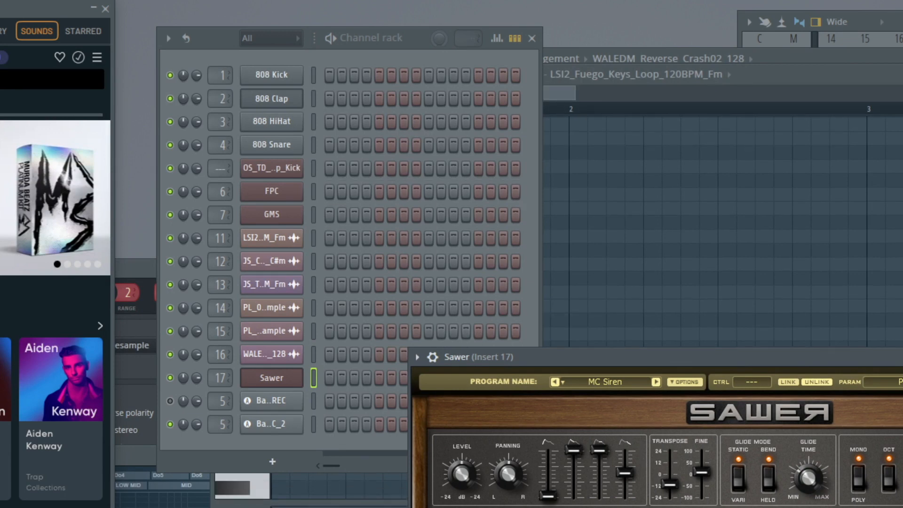
pyautogui.press('KP_Add')
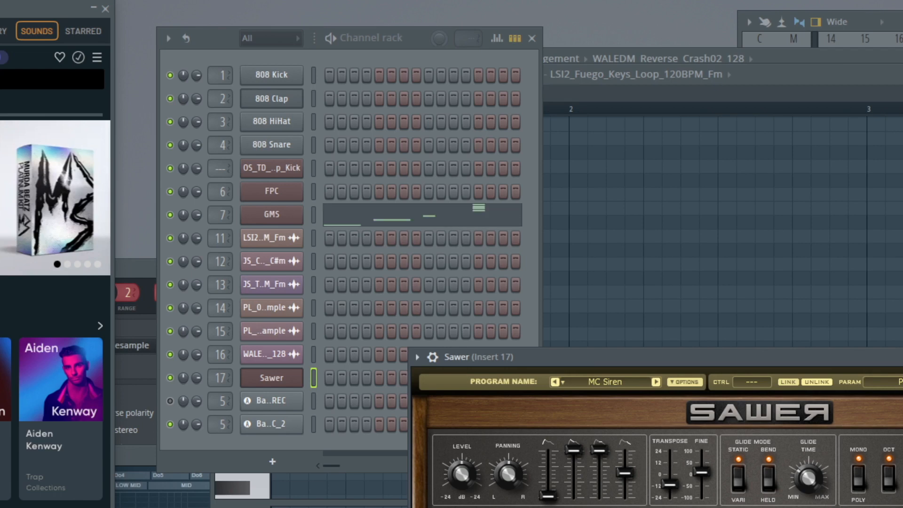
pyautogui.moveTo(625, 361); pyautogui.dragTo(728, 332)
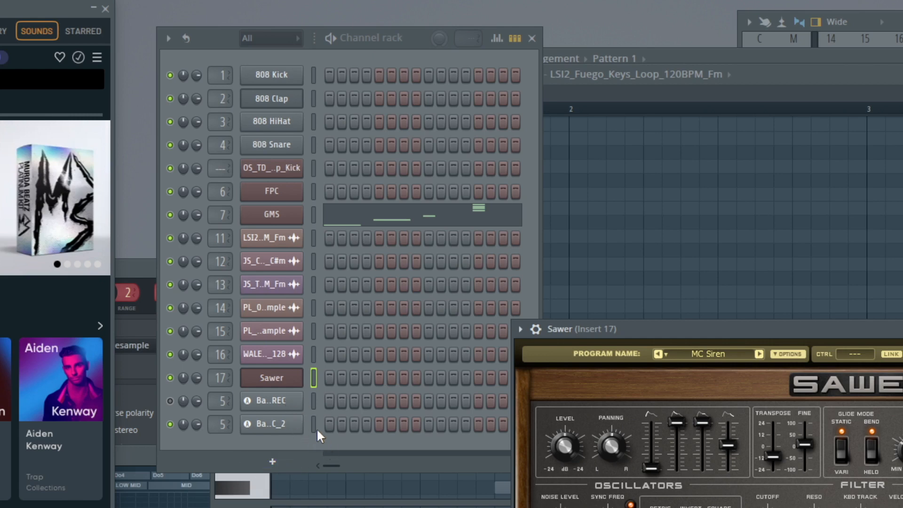
pyautogui.click(281, 407)
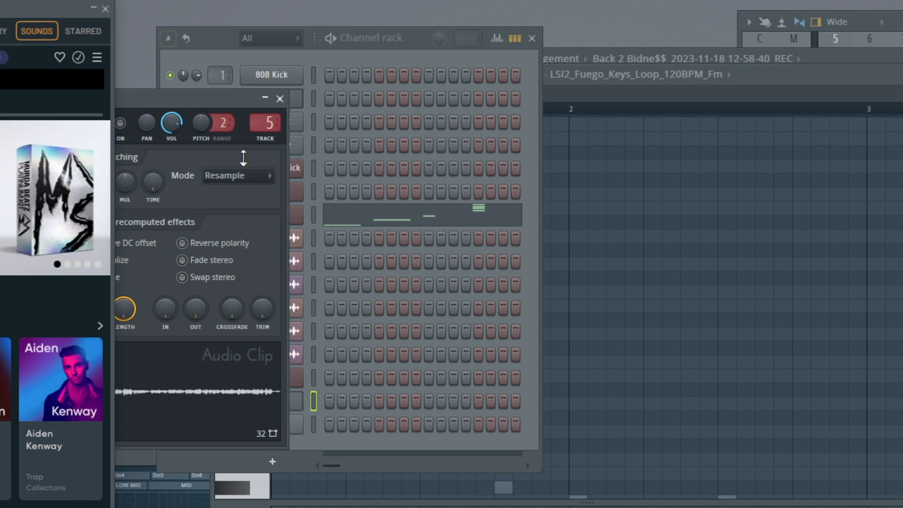
pyautogui.moveTo(217, 103); pyautogui.dragTo(902, 153)
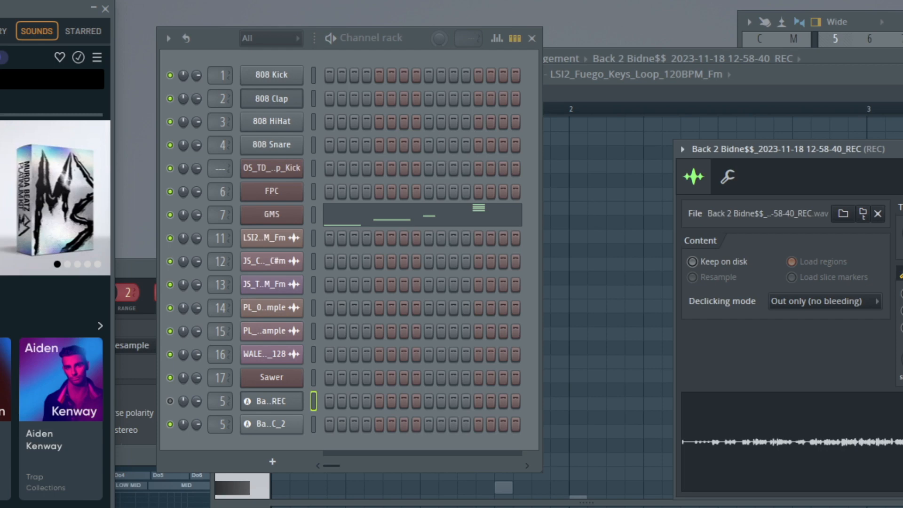
pyautogui.press('space')
# Step: Show the Mixer and place it over the Channel rack so the REC track's effect slots are fully visible
pyautogui.press('F9')
pyautogui.press('F6')
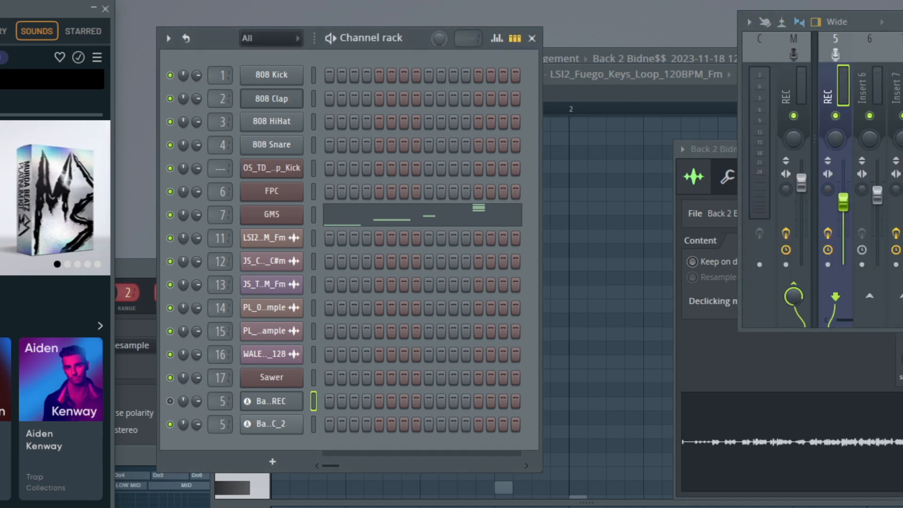
pyautogui.moveTo(902, 19); pyautogui.dragTo(449, 47)
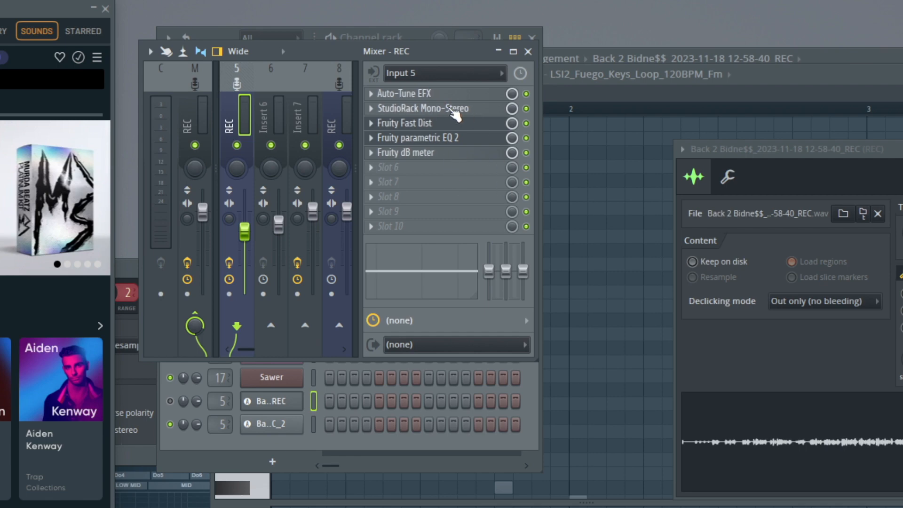
# Step: Examine the Waves plugin chain inside StudioRack Mono-Stereo on the REC mixer track, then close its window
pyautogui.click(453, 109)
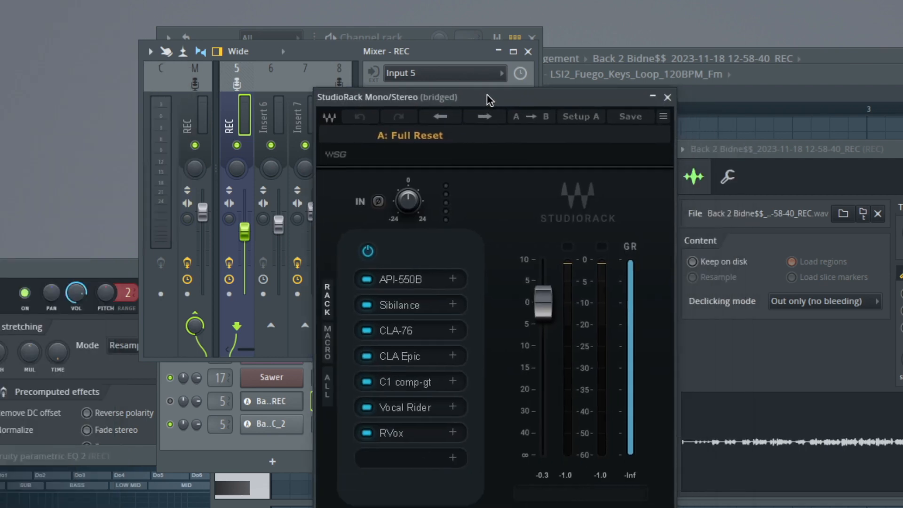
pyautogui.moveTo(489, 99); pyautogui.dragTo(462, 83)
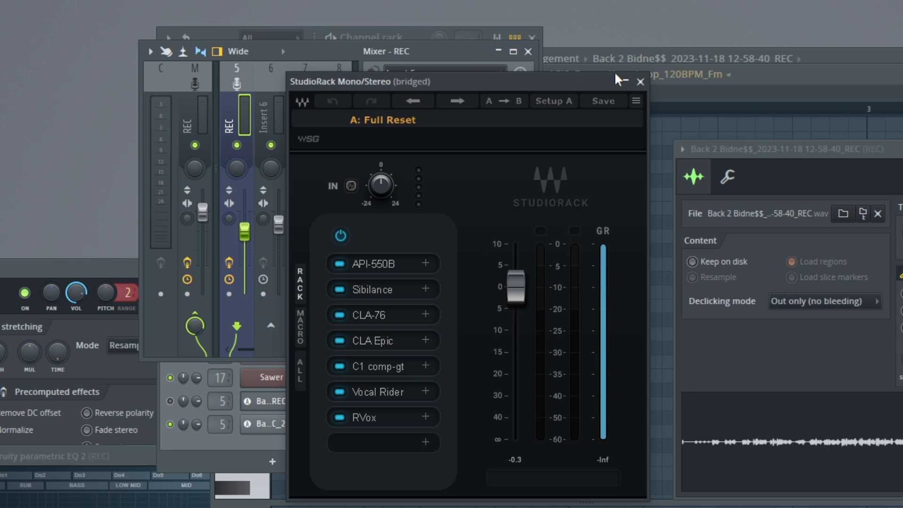
pyautogui.click(640, 82)
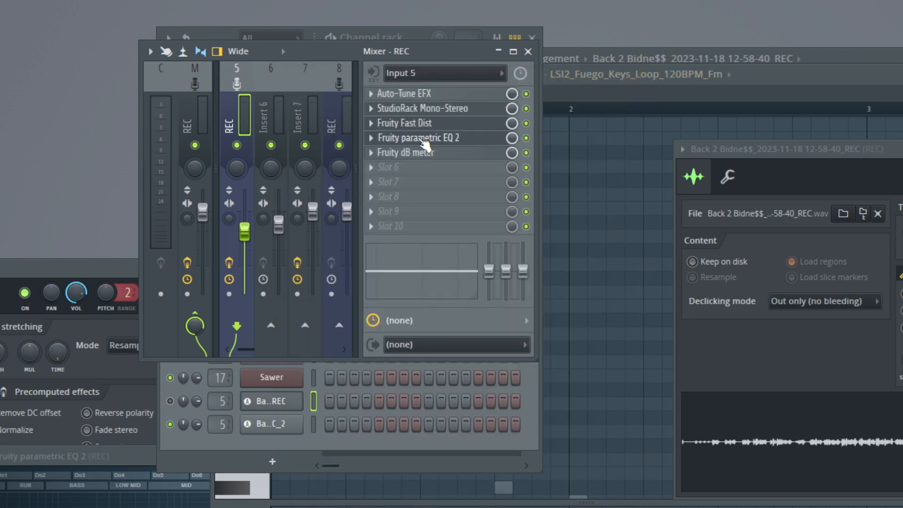
# Step: Examine the Fruity parametric EQ 2 curve on the REC track, close it, and move the Mixer off the channel names
pyautogui.click(417, 138)
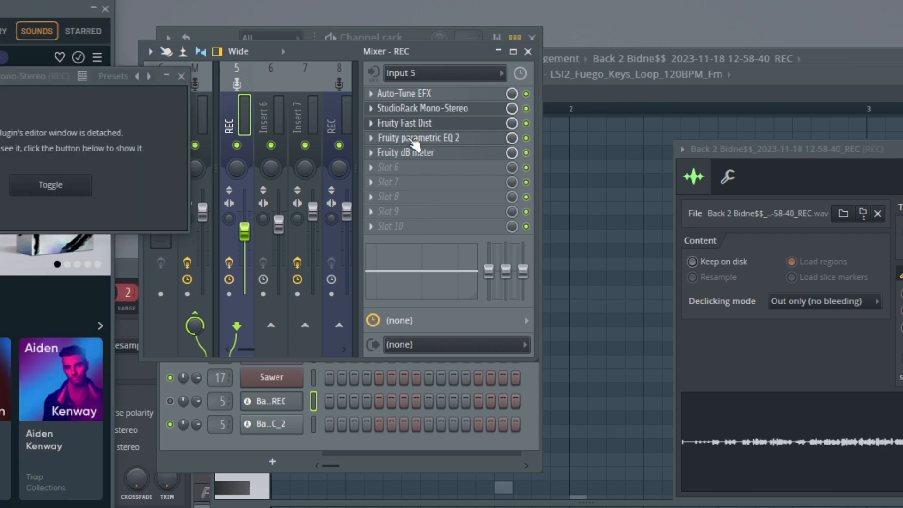
pyautogui.click(414, 140)
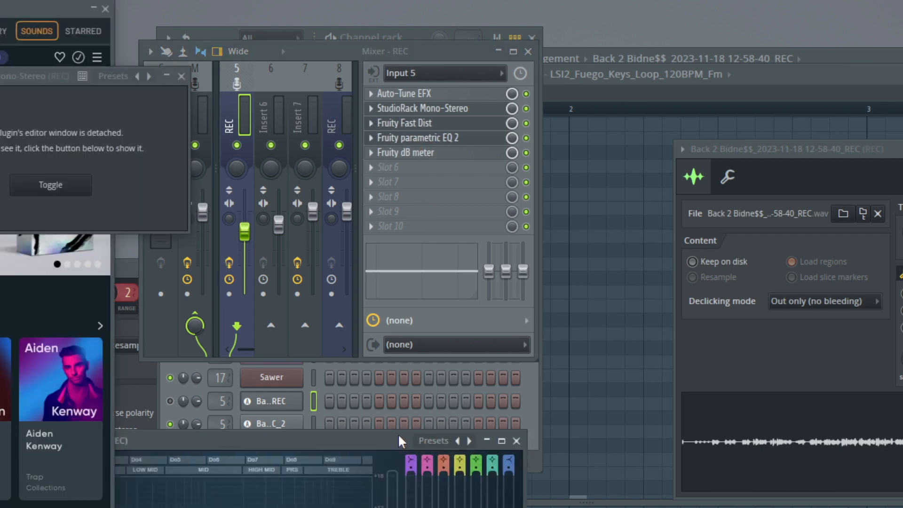
pyautogui.moveTo(380, 462); pyautogui.dragTo(781, 99)
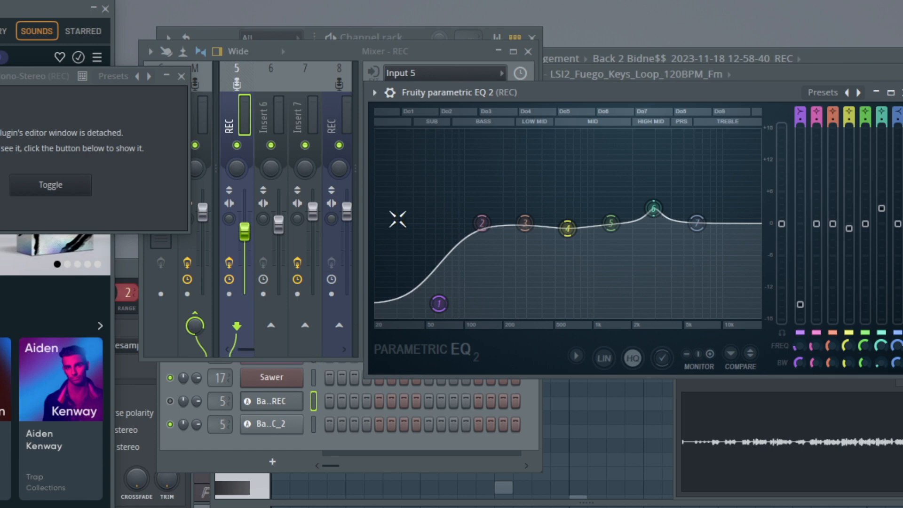
pyautogui.click(900, 92)
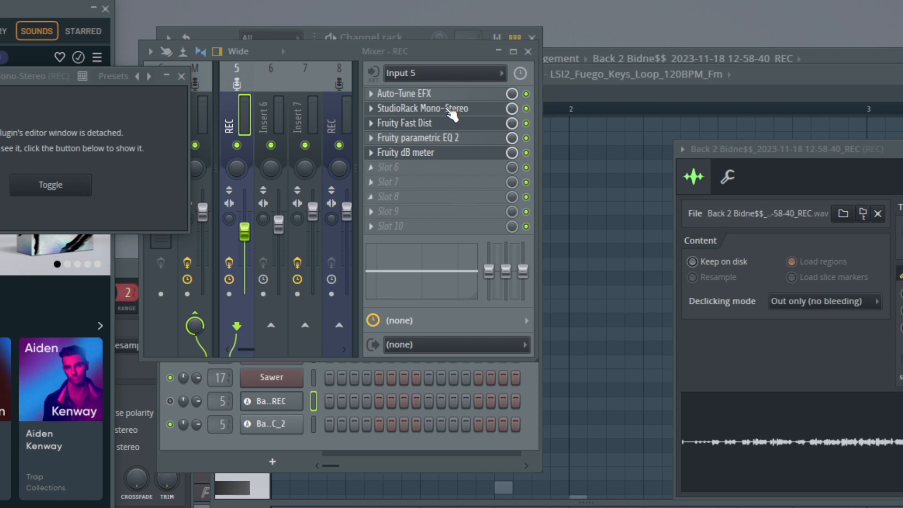
pyautogui.moveTo(450, 51); pyautogui.dragTo(709, 32)
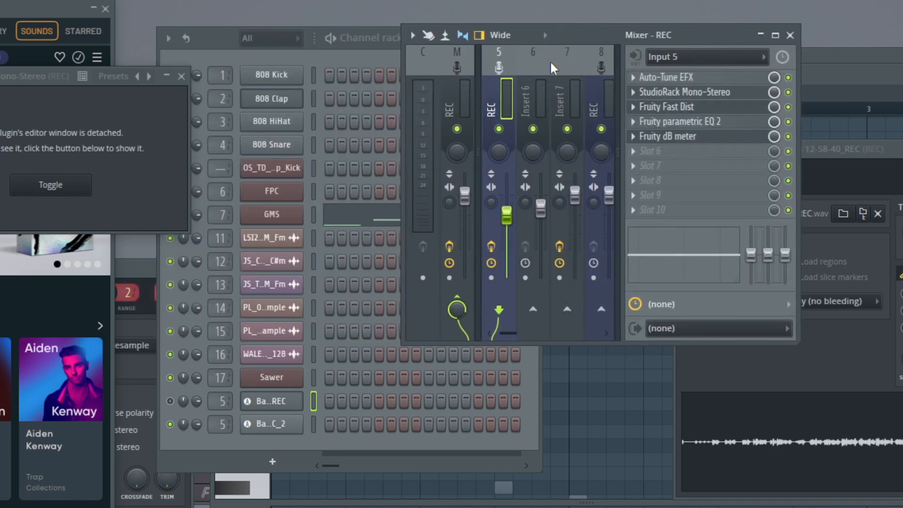